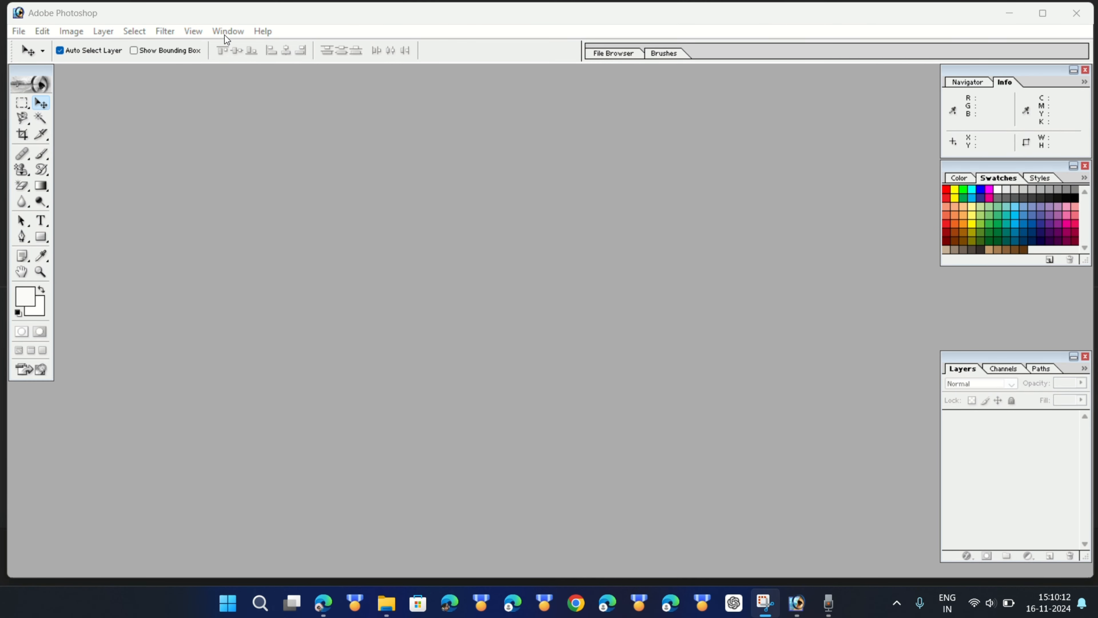
Step: Maximize the program window, and hide the Layers palette and show it again
left_click(225, 32)
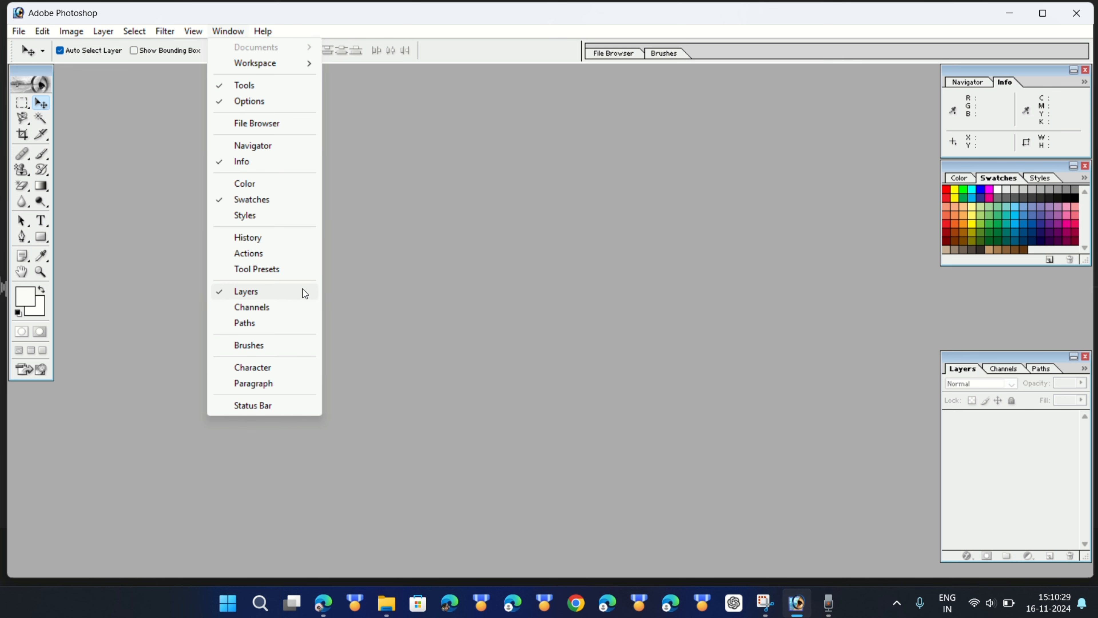
left_click(1050, 18)
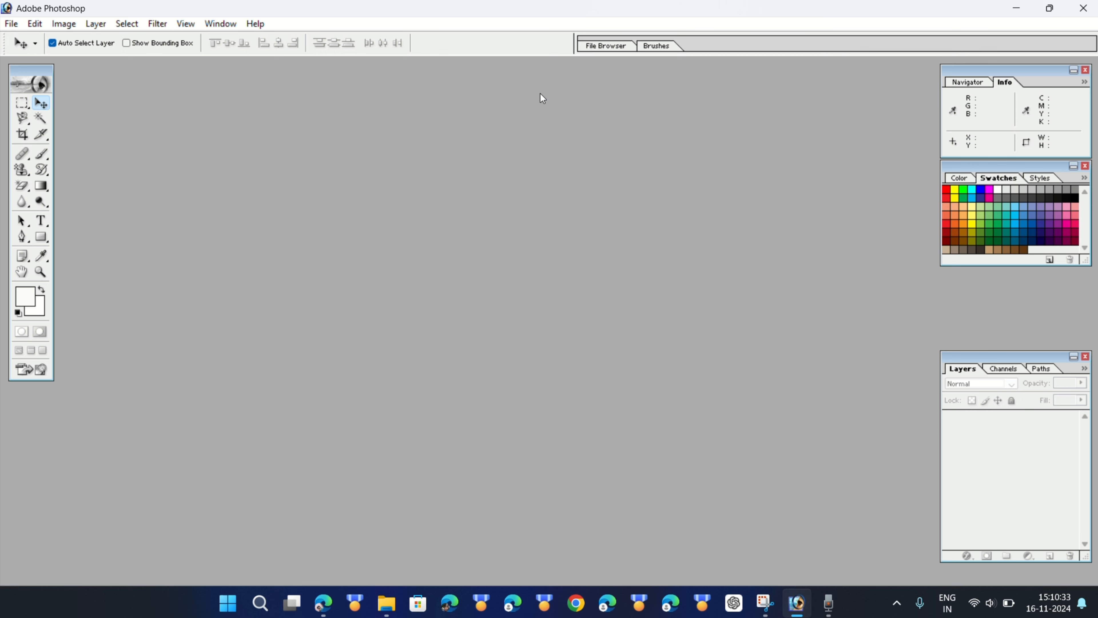
left_click(222, 24)
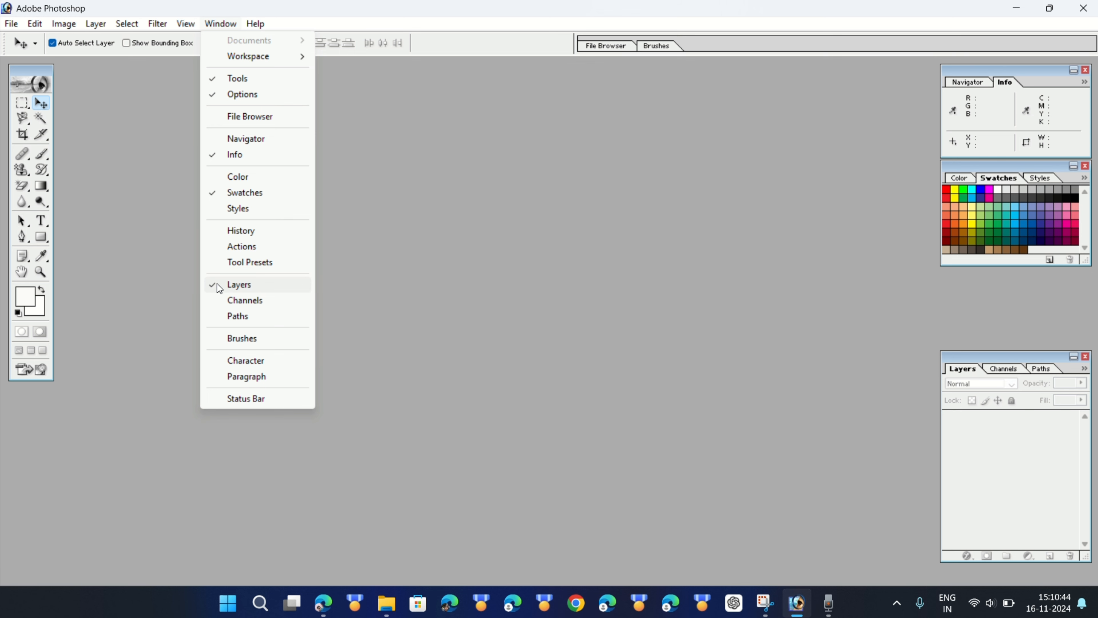
left_click(230, 285)
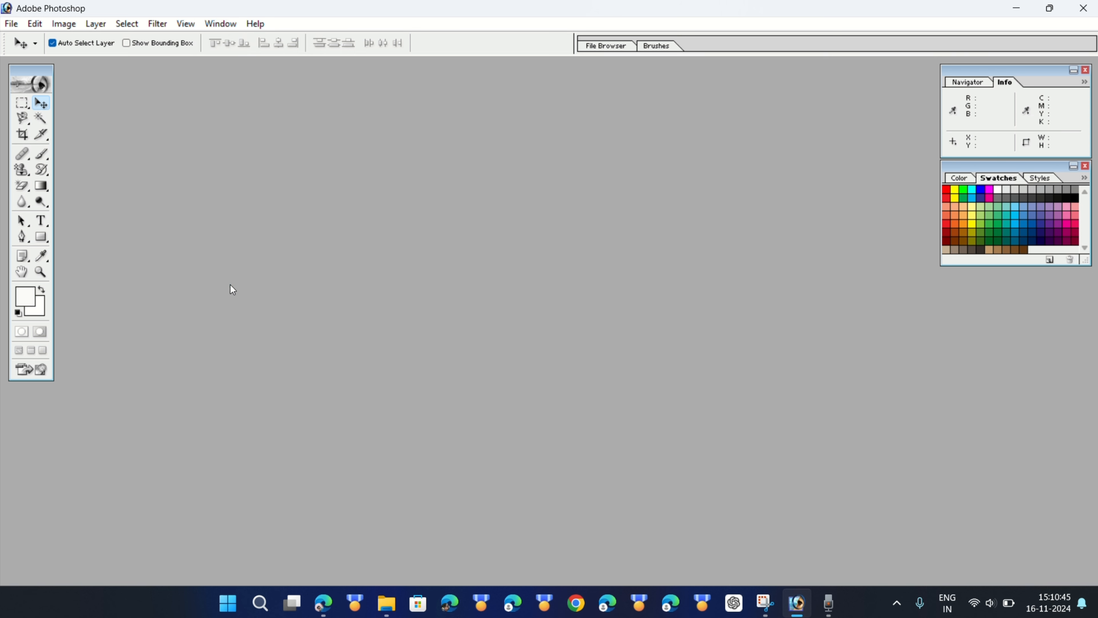
left_click(222, 24)
left_click(247, 283)
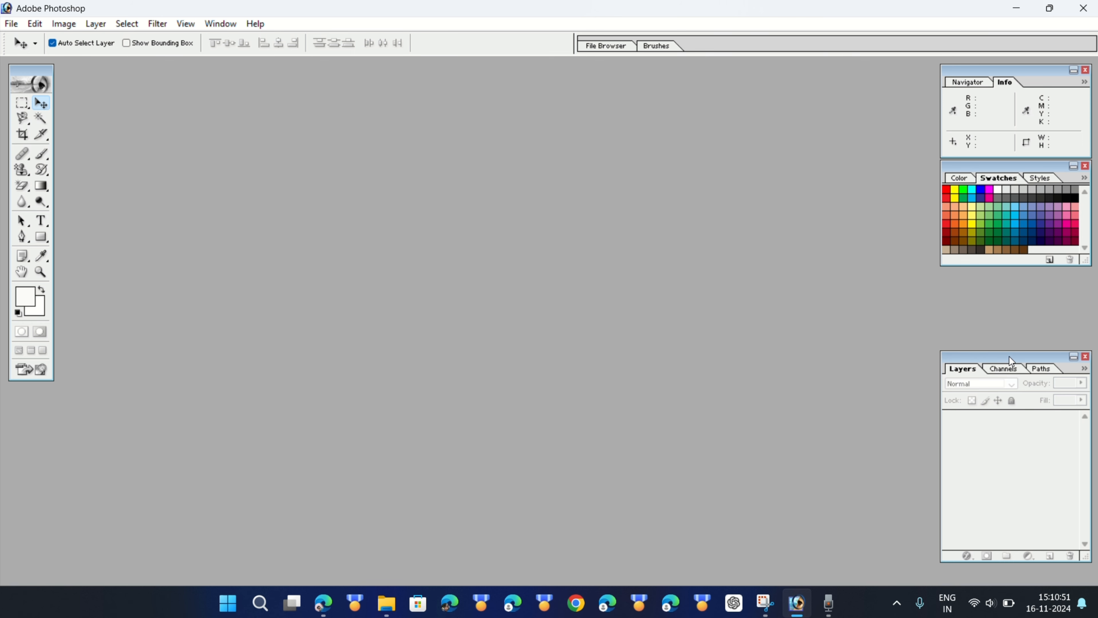
Step: Move the Layers palette out into the workspace and back below the Swatches palette, with its Layers view in front
left_click_drag(1010, 360, 725, 273)
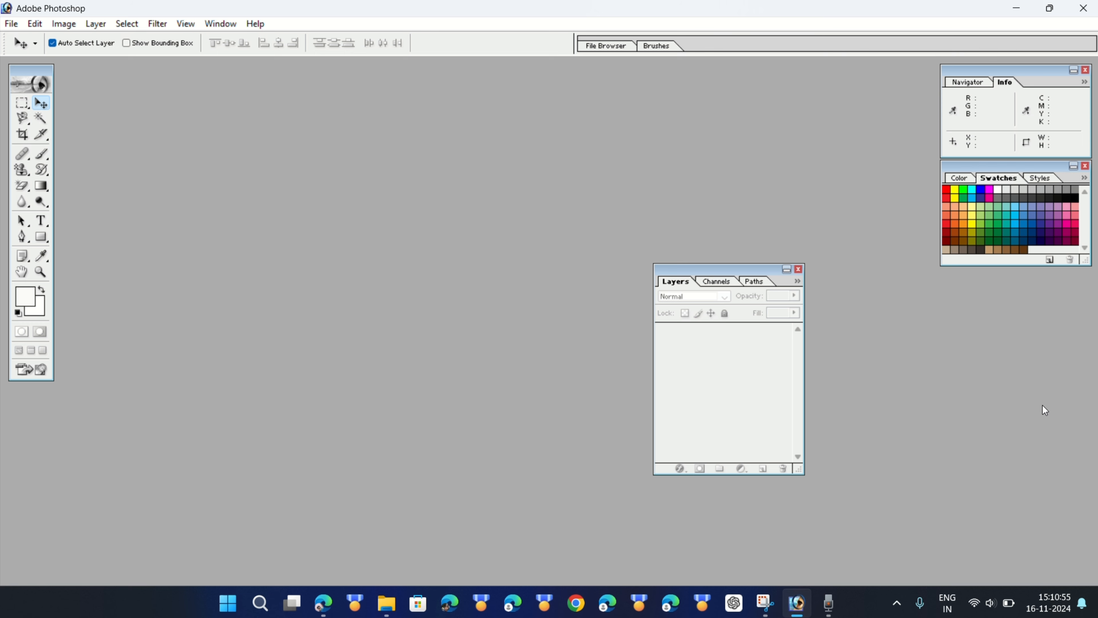
left_click_drag(1042, 405, 1043, 412)
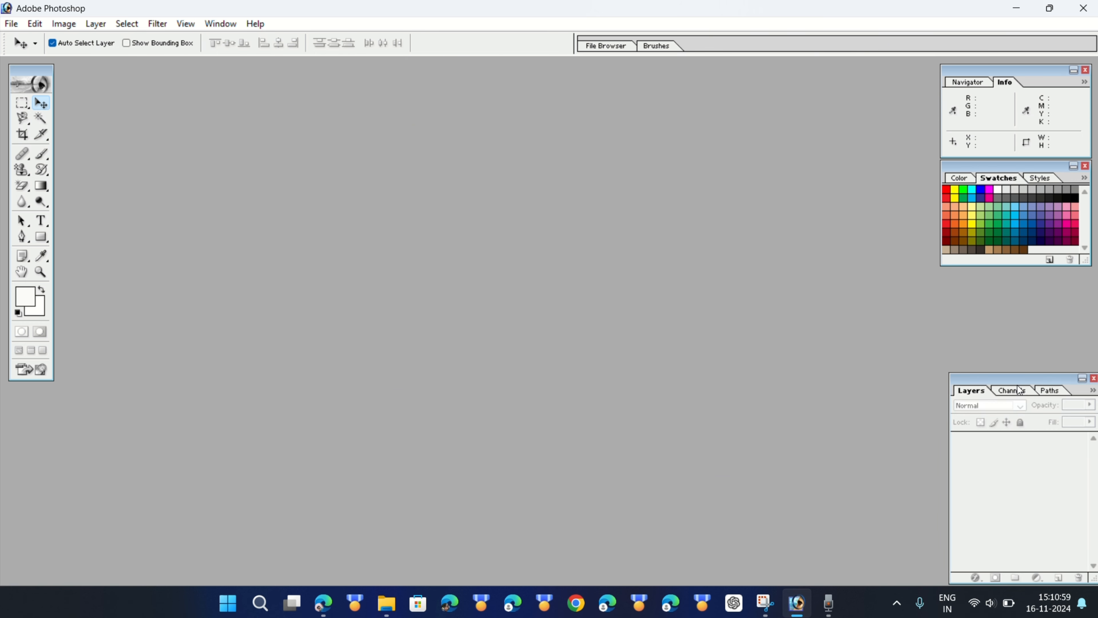
left_click(1017, 383)
left_click_drag(1017, 381, 1004, 371)
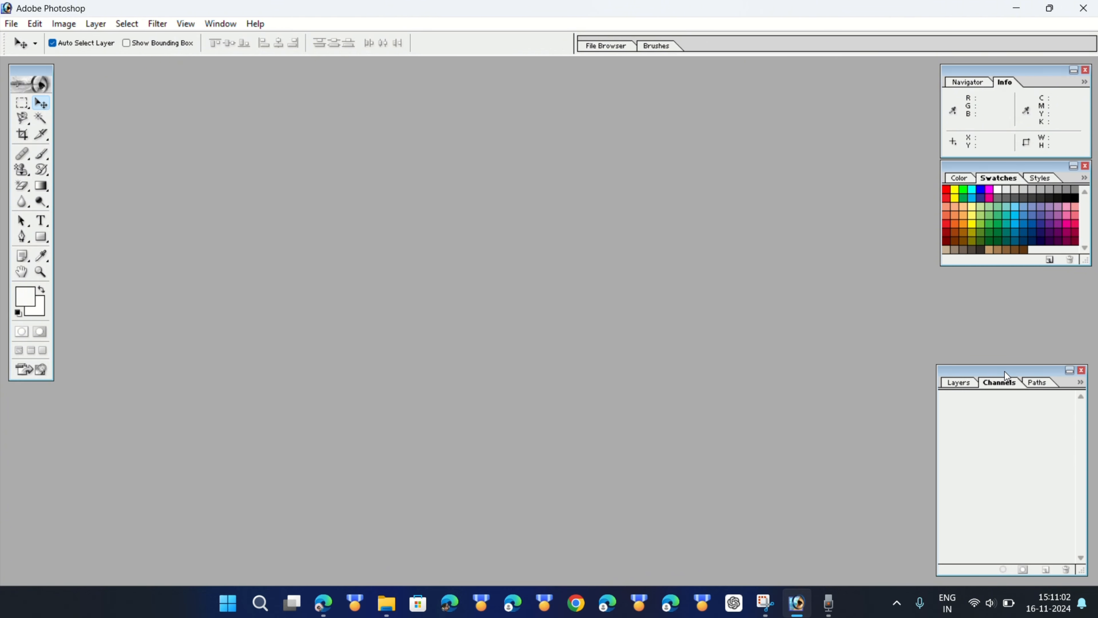
left_click(968, 381)
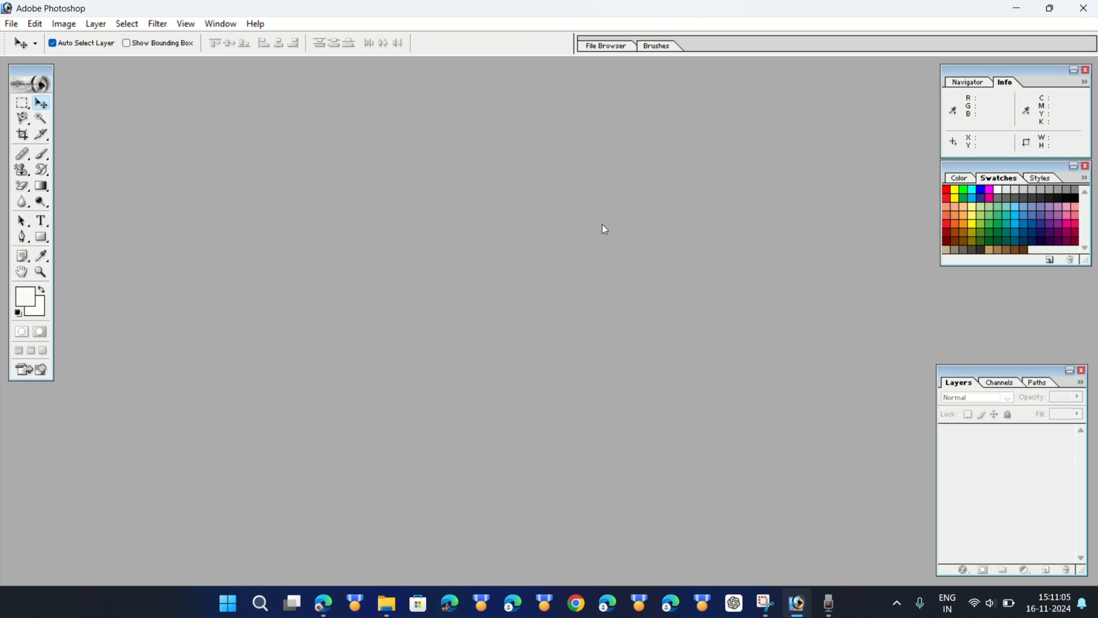
Step: Start opening an image file and browse from Home to the Saved Pictures folder
double_click(448, 204)
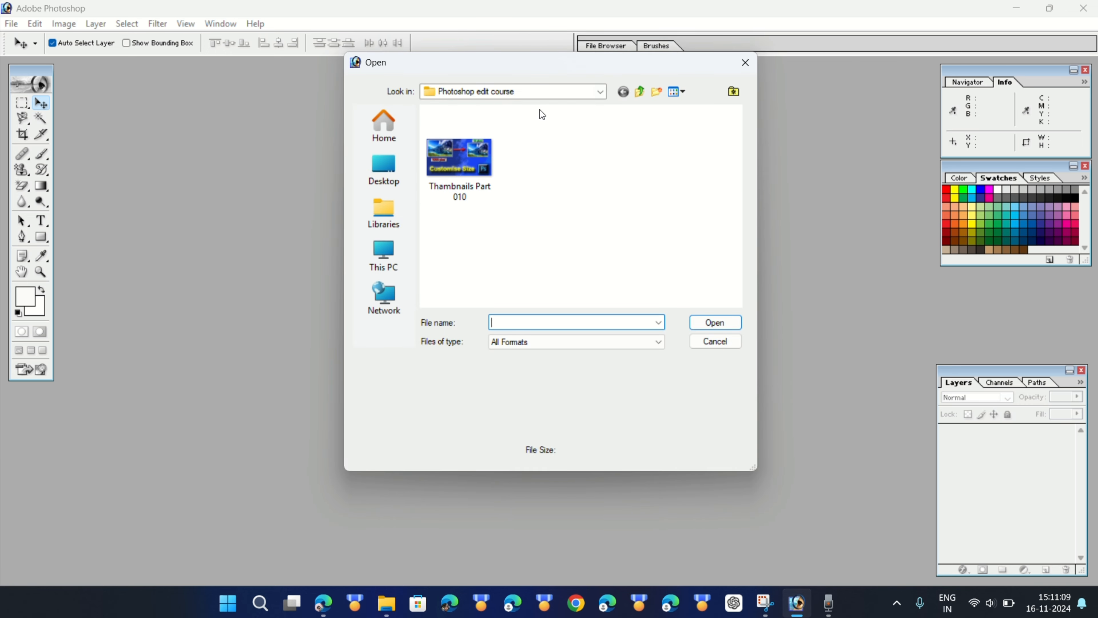
left_click(396, 121)
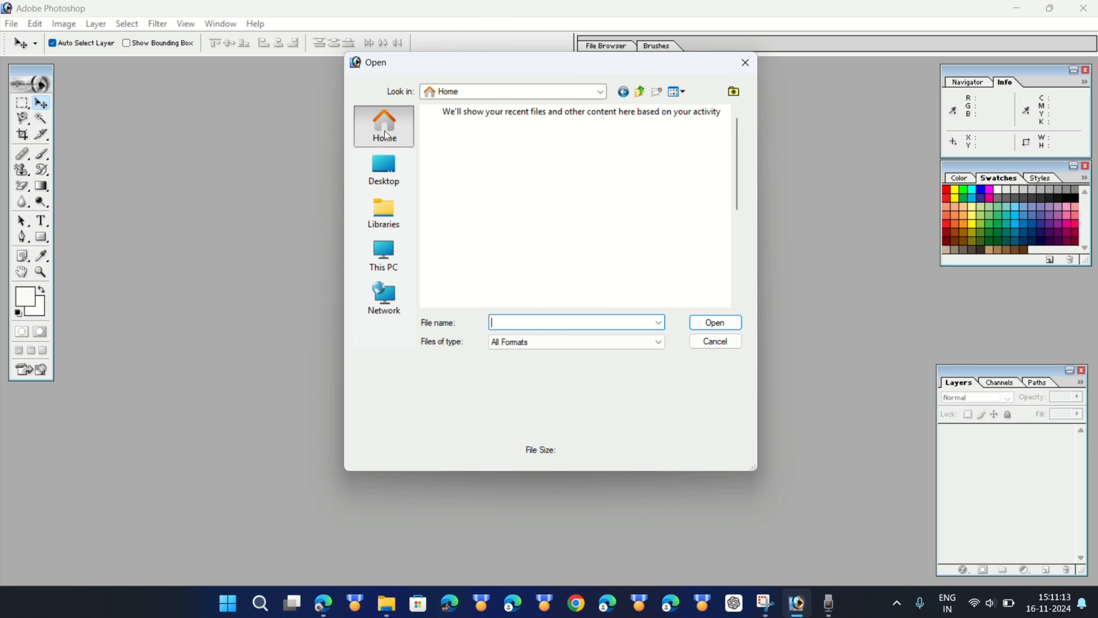
double_click(495, 246)
double_click(466, 143)
Step: Try to open 00022.jpg and APJ 001 copy.png together from the Saved Pictures folder
left_click(544, 256)
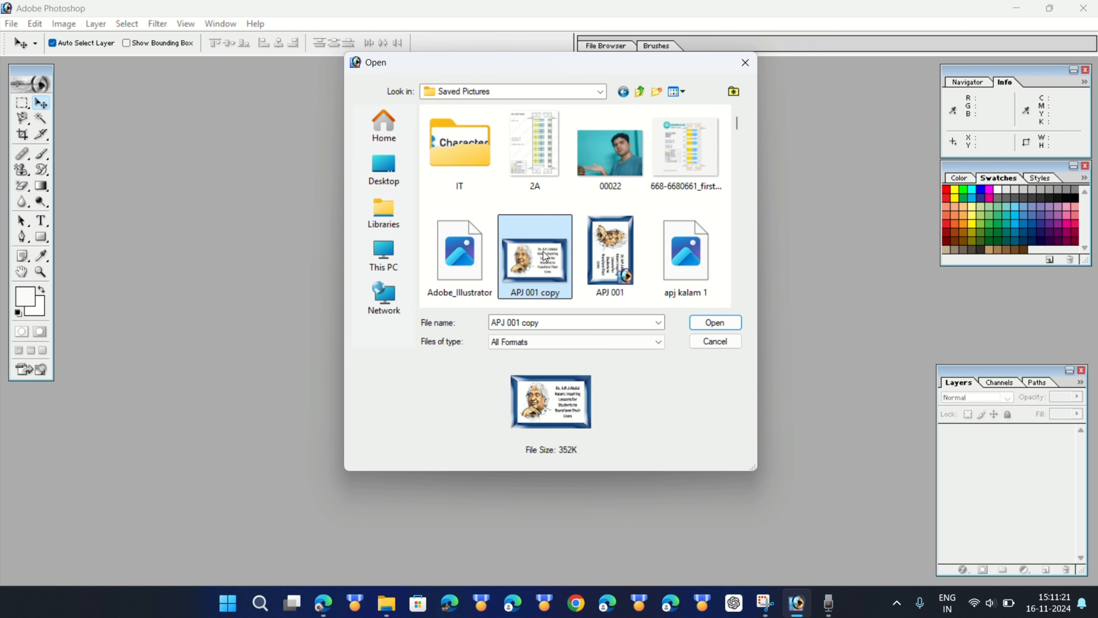
left_click(600, 163, "ctrl")
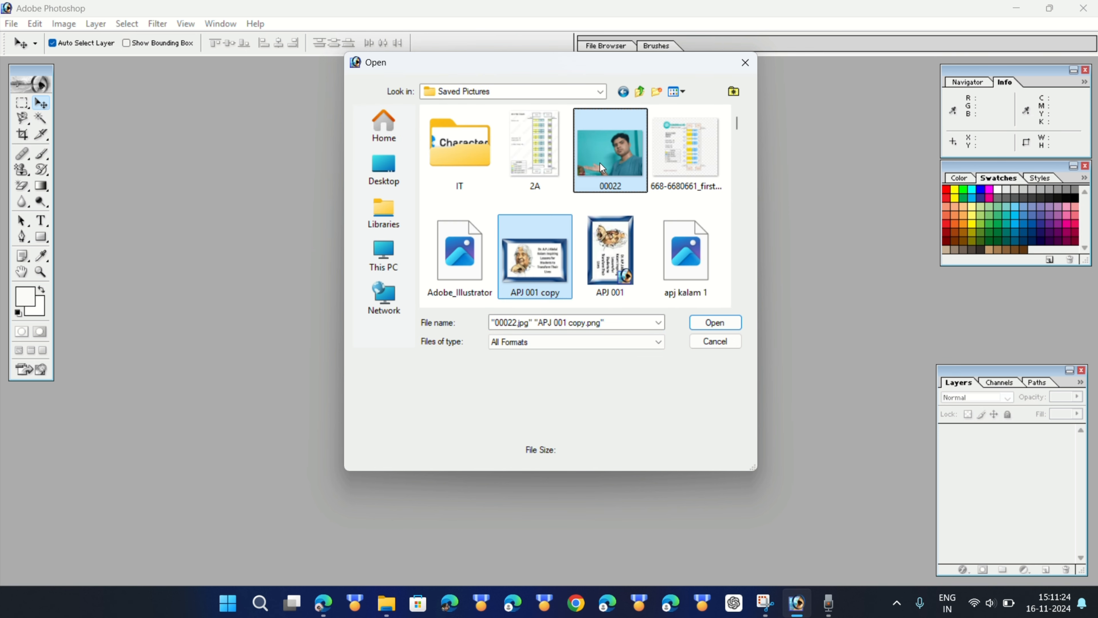
left_click(714, 323)
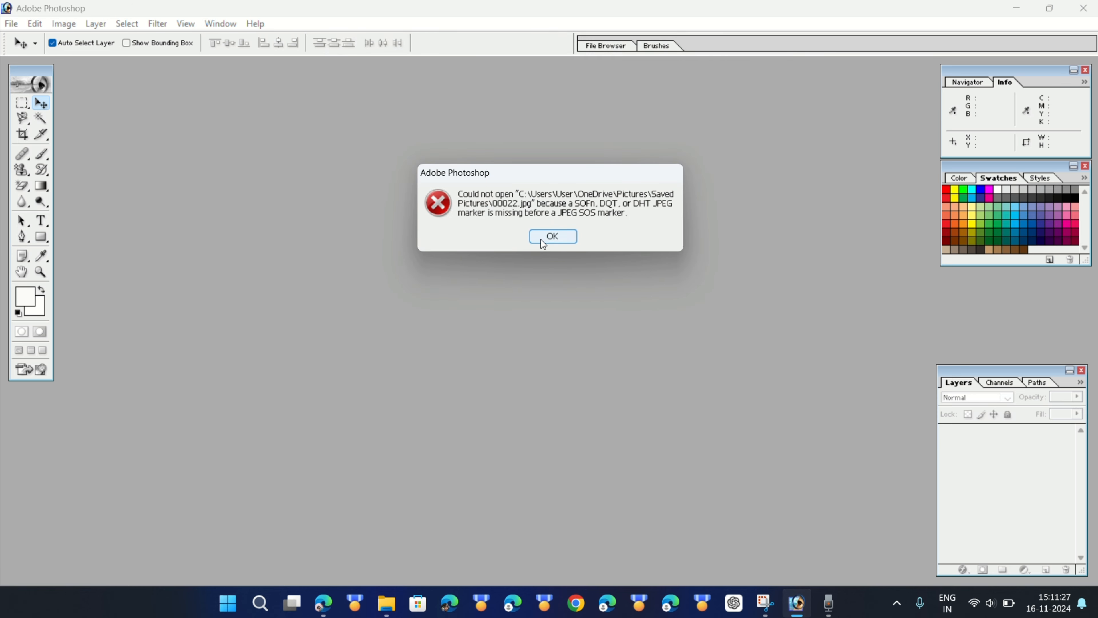
left_click(550, 238)
Step: Try to open 00022.jpg and APJ 001.psd together from the Saved Pictures folder
double_click(499, 239)
scroll(525, 261, "down", 1)
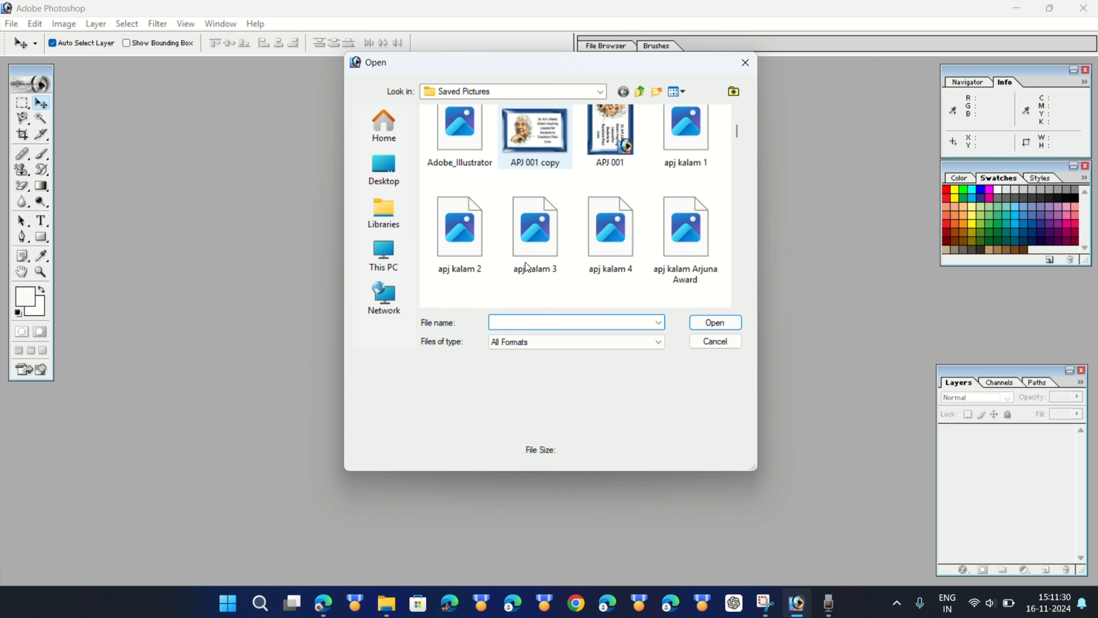
scroll(525, 261, "up", 1)
left_click(609, 191)
scroll(609, 191, "up", 1)
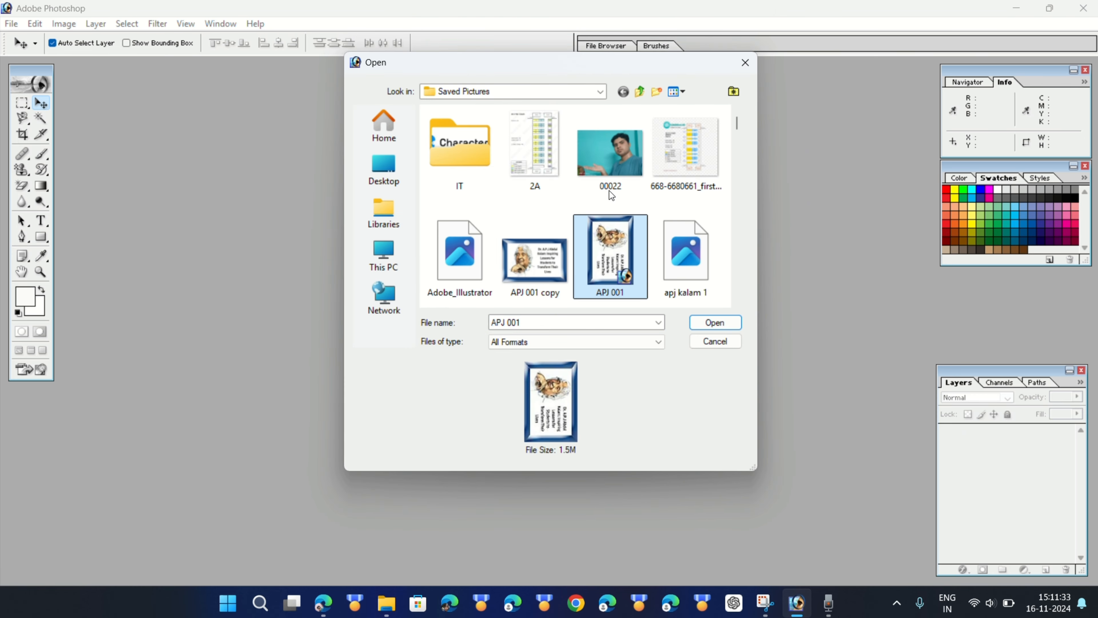
left_click(610, 165, "ctrl")
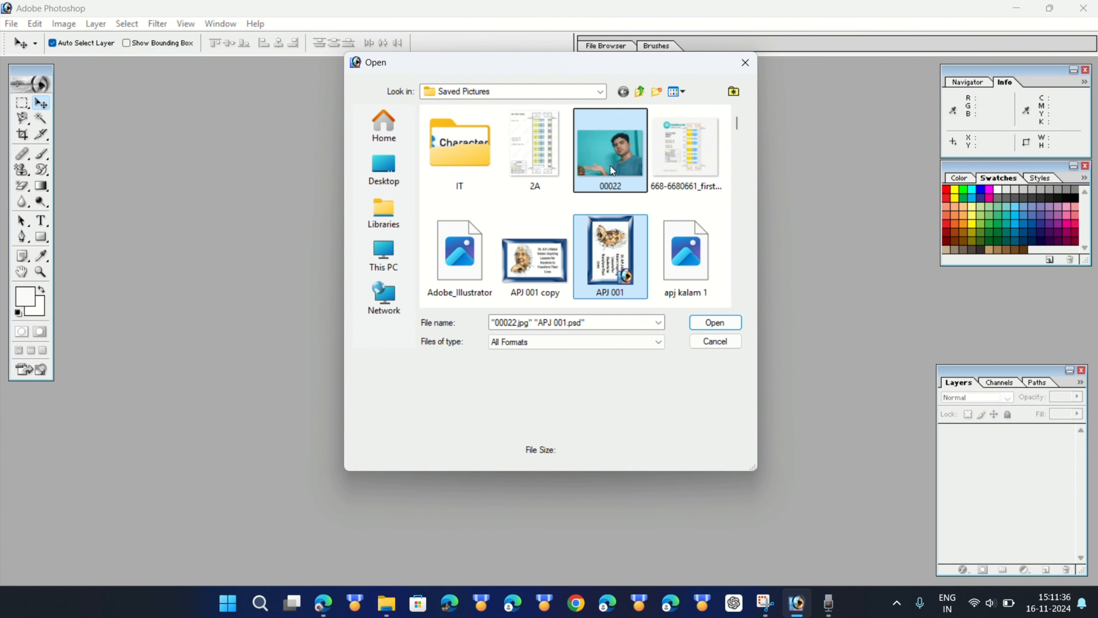
left_click(721, 322)
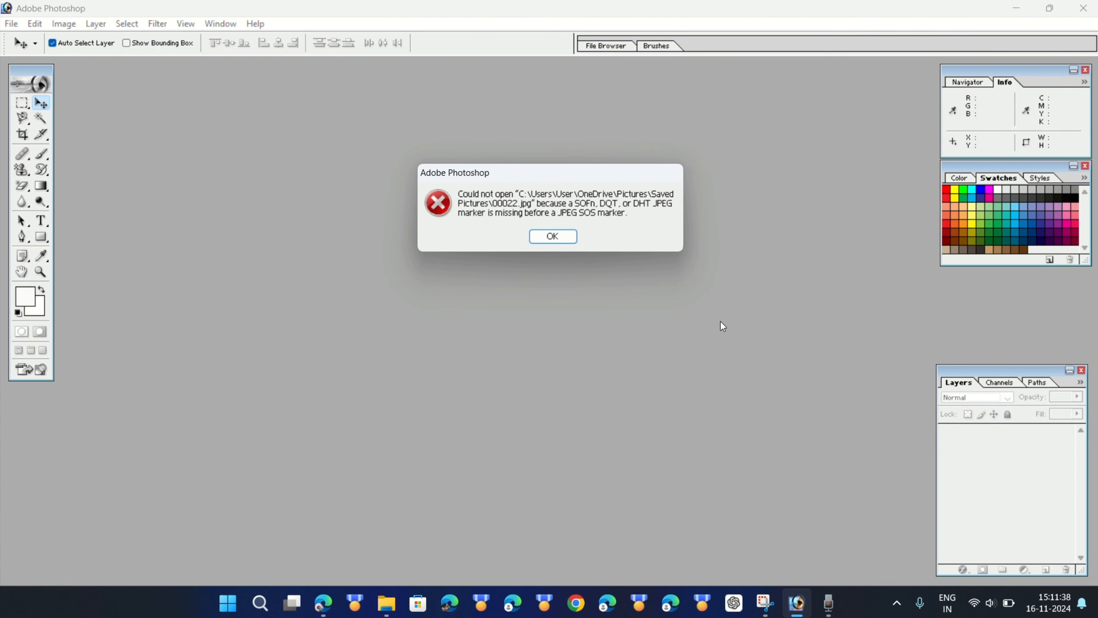
left_click(552, 236)
Step: Open the image "apj kalam Padma Vhushan" from the Saved Pictures folder
scroll(558, 243, "down", 1)
left_click(609, 178)
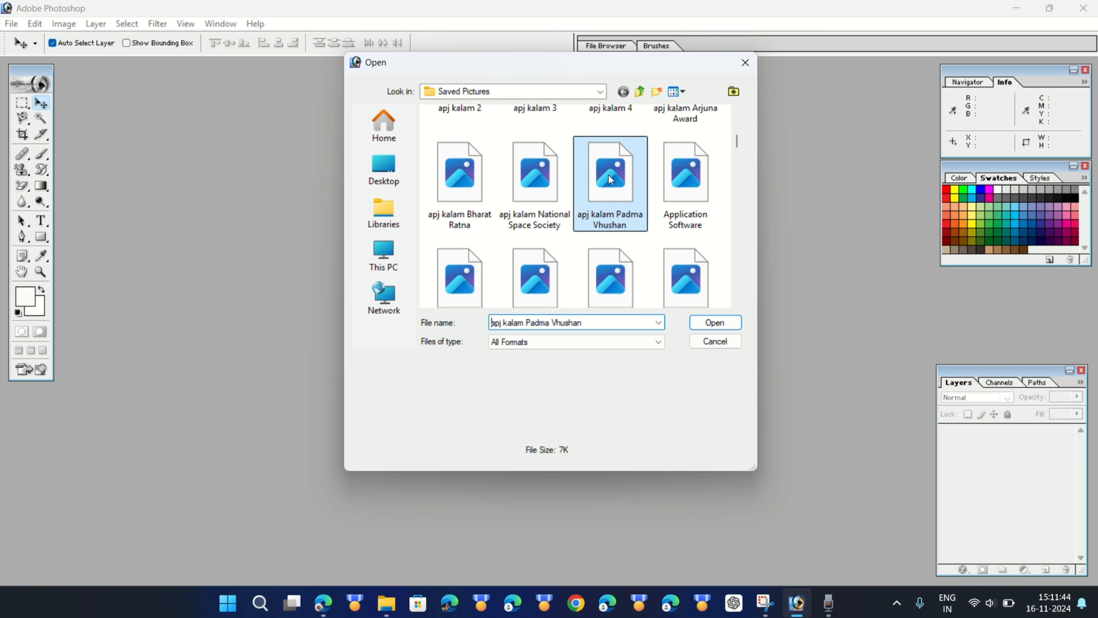
double_click(610, 179)
Step: Try to open 00022.jpg on its own from the Saved Pictures folder
double_click(493, 209)
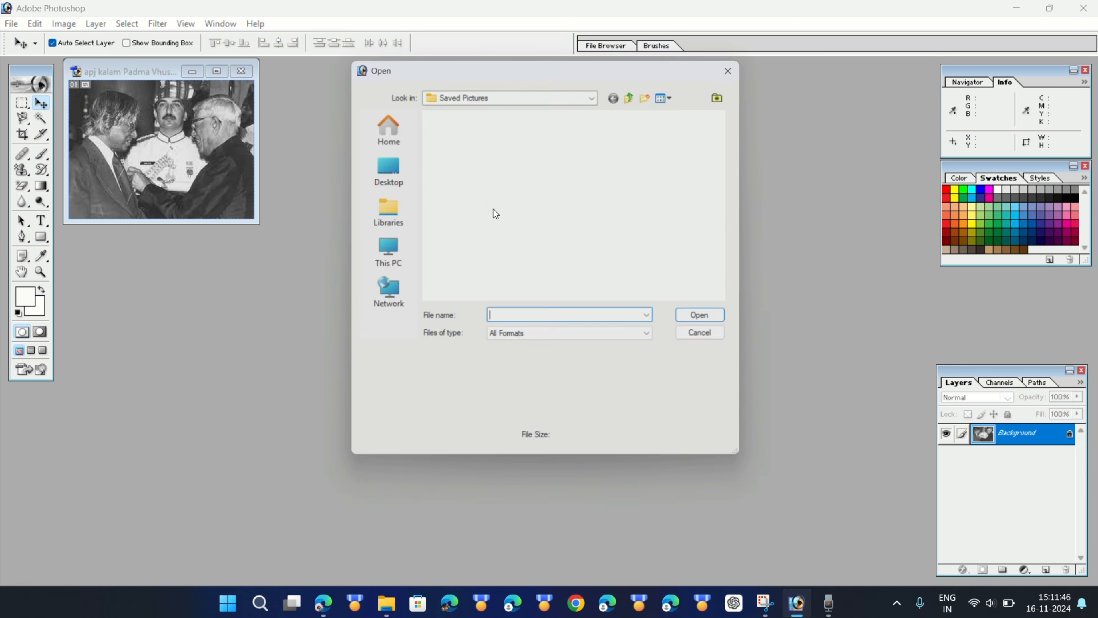
double_click(601, 166)
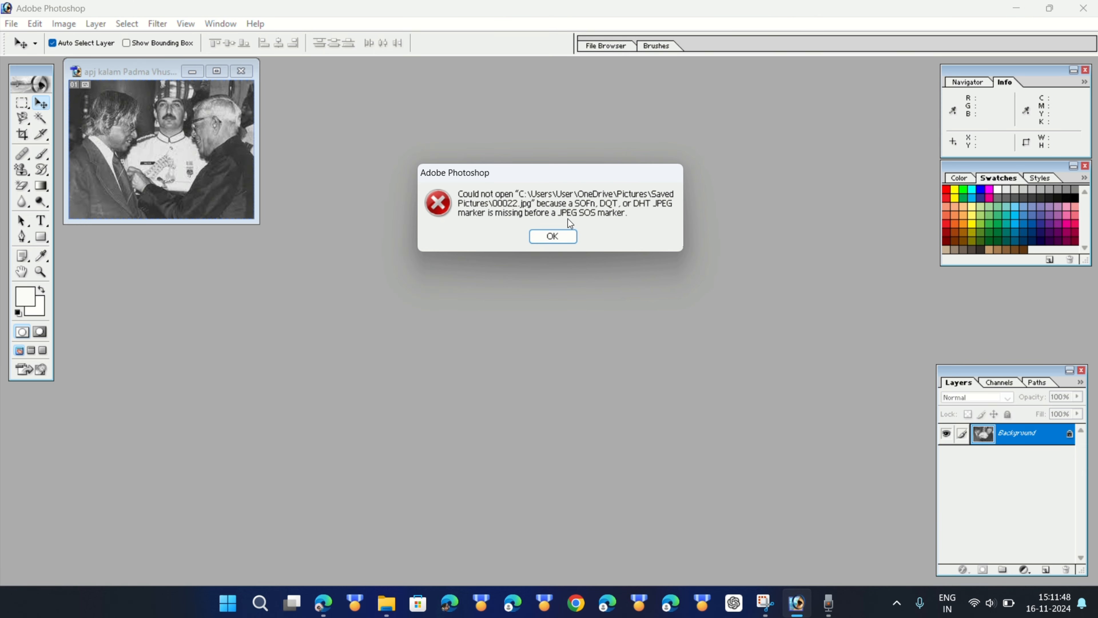
left_click(552, 236)
Step: Open the image "apj kalam National Space Society" and place its window beside the Padma Vhushan image
scroll(557, 236, "down", 1)
double_click(531, 149)
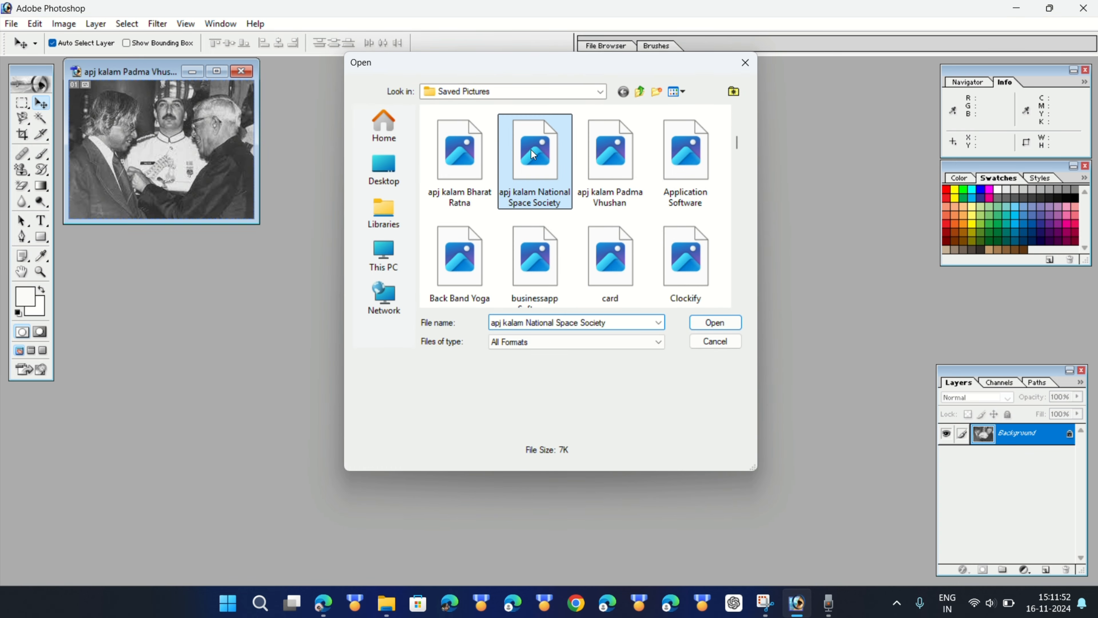
left_click_drag(134, 80, 371, 93)
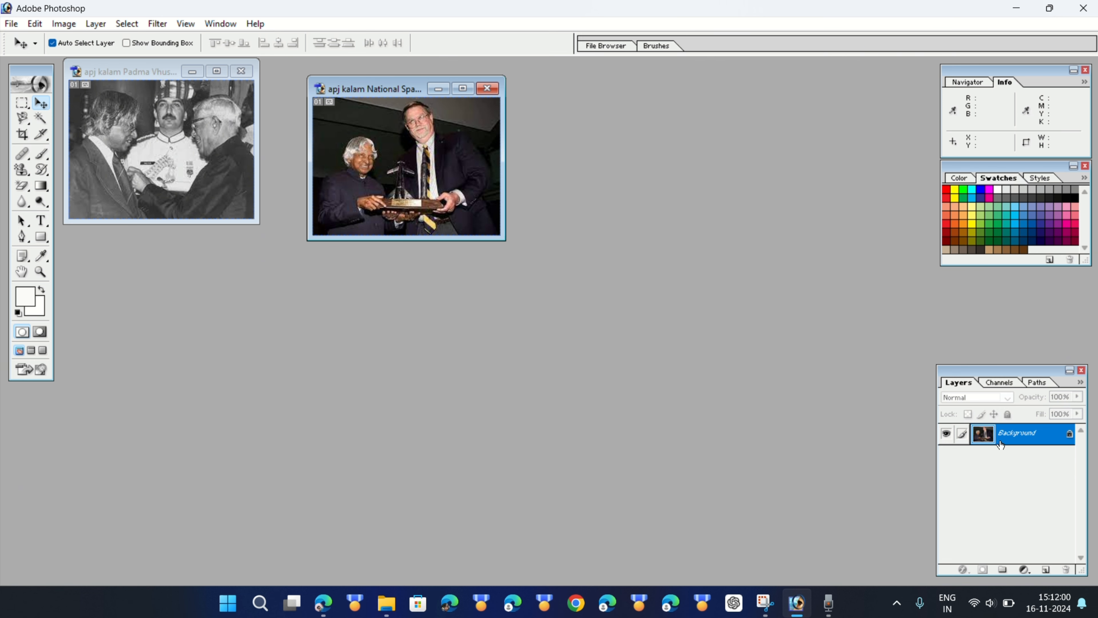
Step: Copy the Padma Vhushan photo into the National Space Society image as a new layer, and try to move the Background layer
left_click(140, 147)
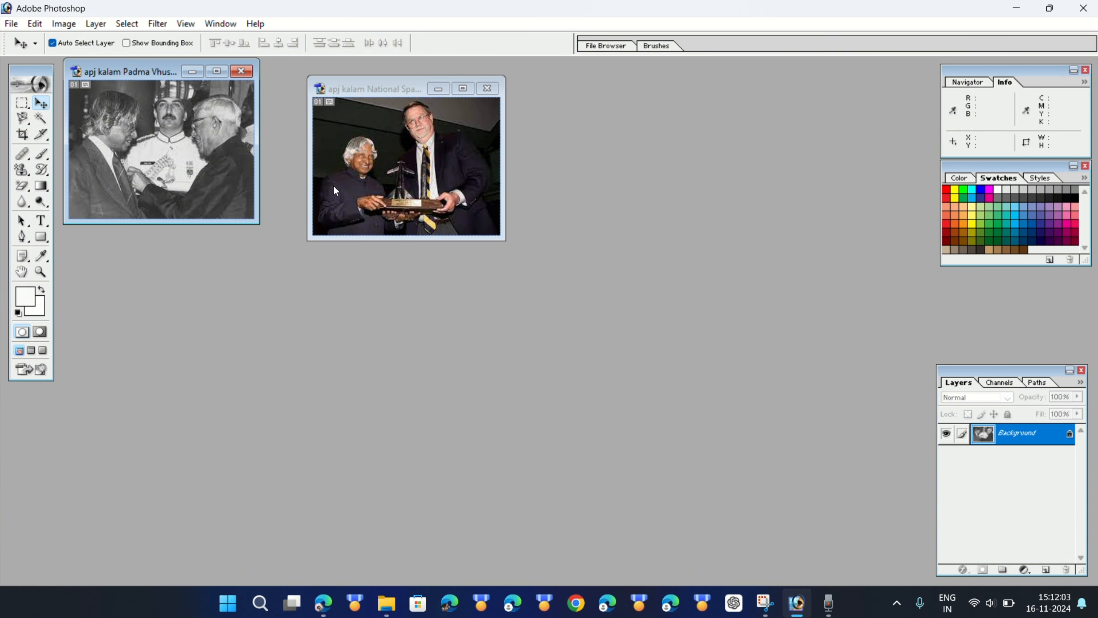
left_click_drag(157, 135, 398, 220)
left_click_drag(419, 147, 419, 130)
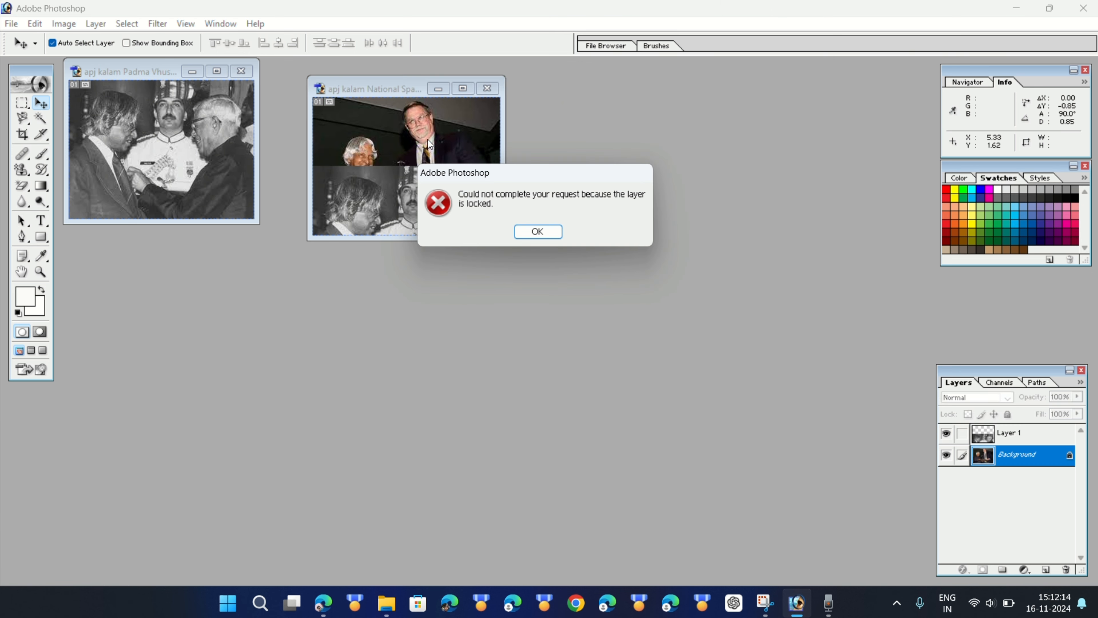
left_click(538, 228)
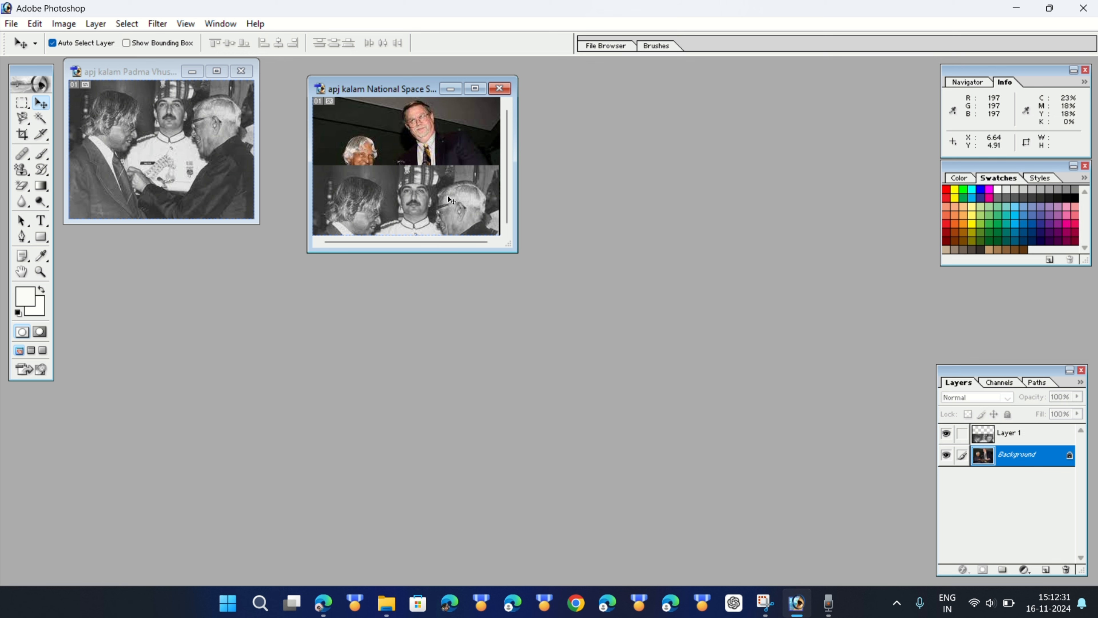
Step: Delete Layer 1 with the copied black-and-white photo from the National Space Society image
left_click(436, 199)
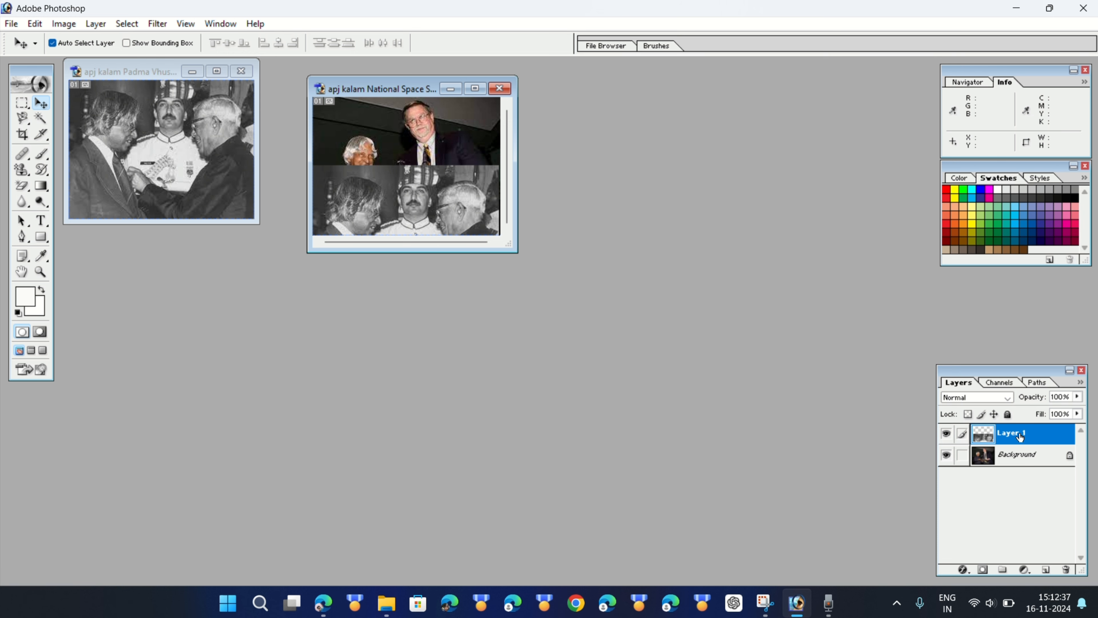
left_click(96, 25)
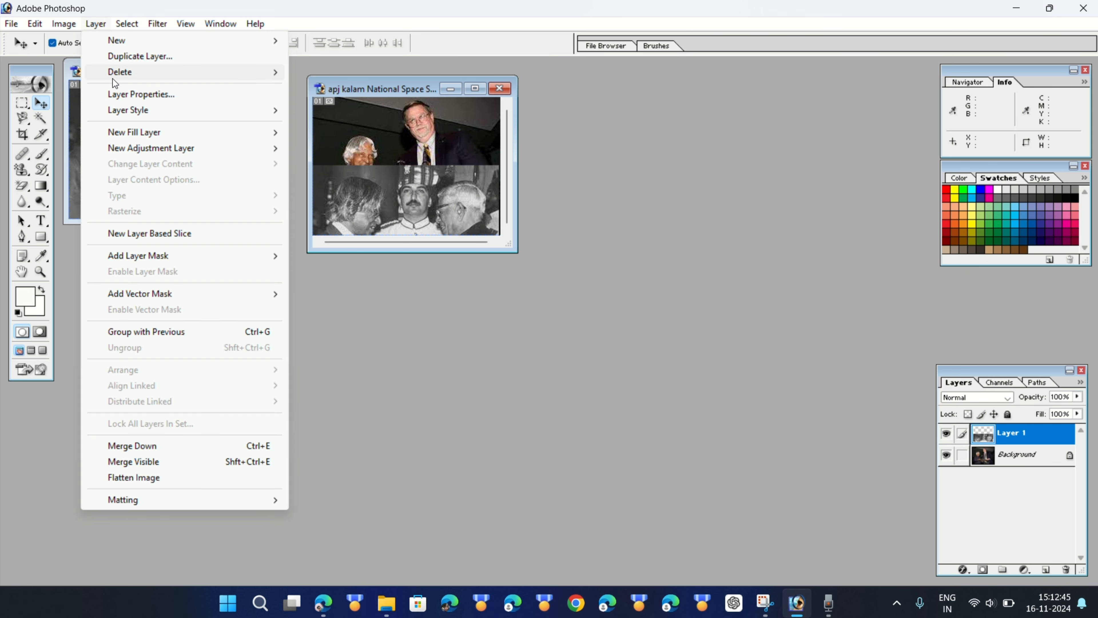
mouse_move(136, 72)
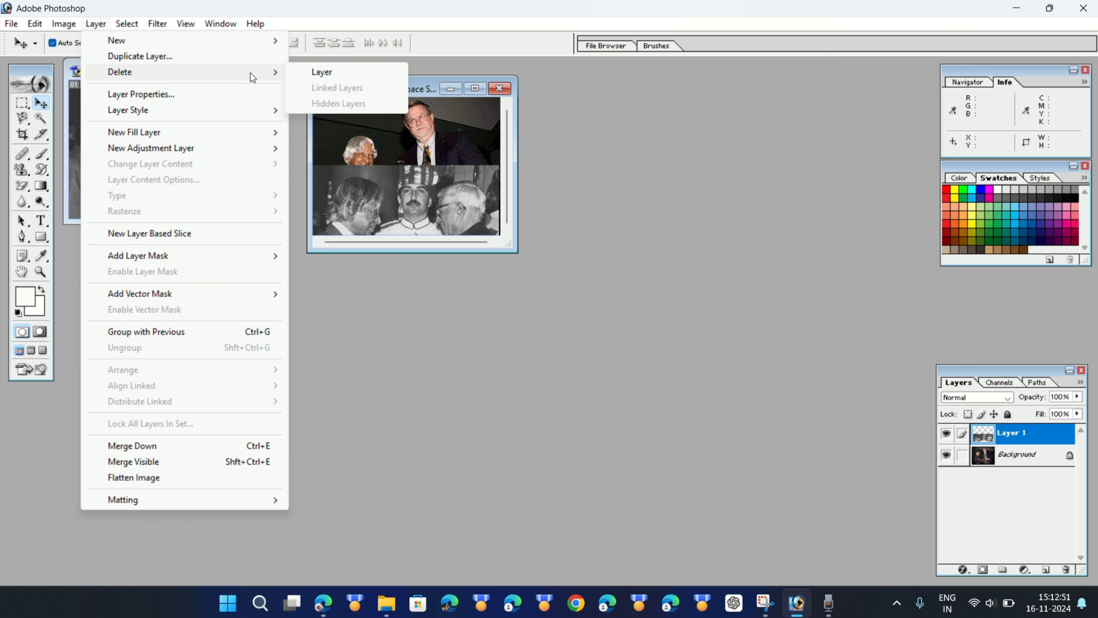
left_click(577, 265)
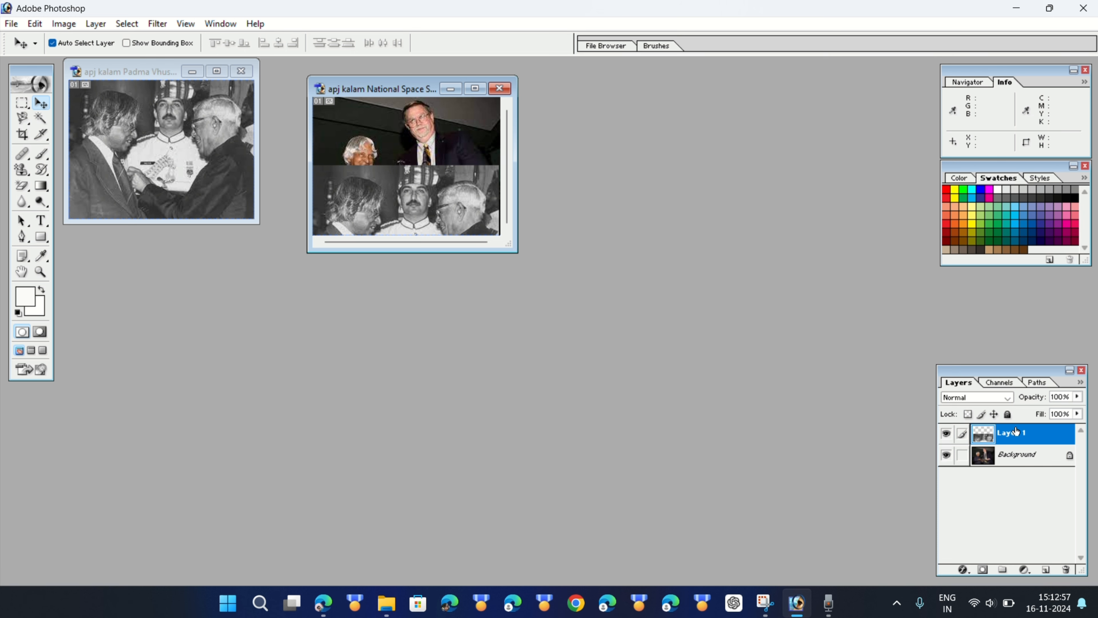
left_click(1067, 571)
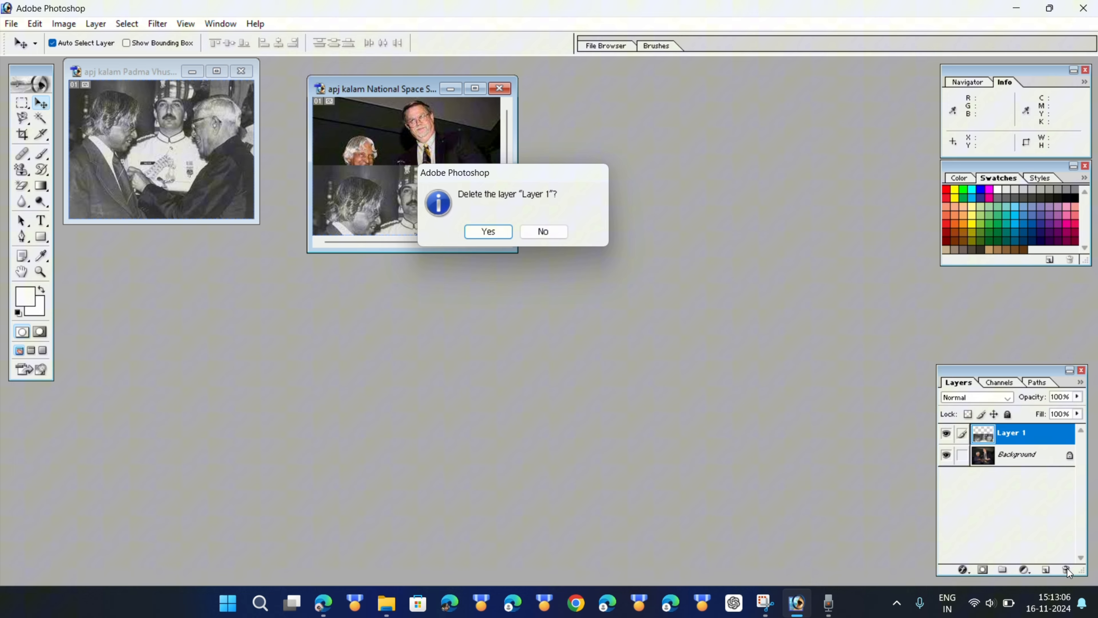
left_click(498, 232)
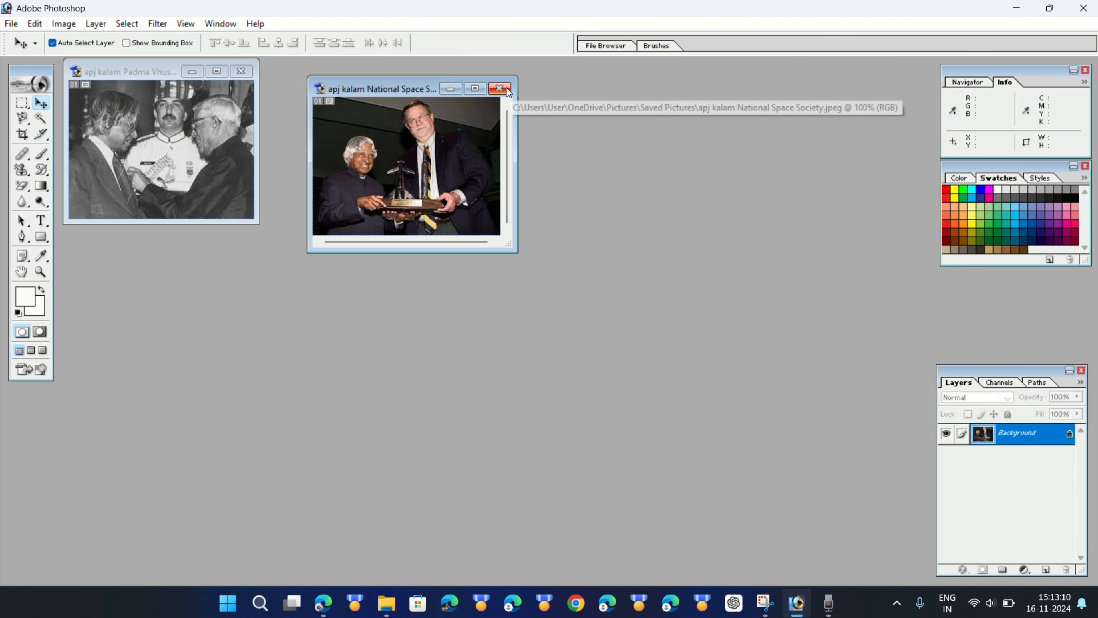
Step: Try to move the Background layer of the National Space Society image
left_click_drag(452, 139, 442, 139)
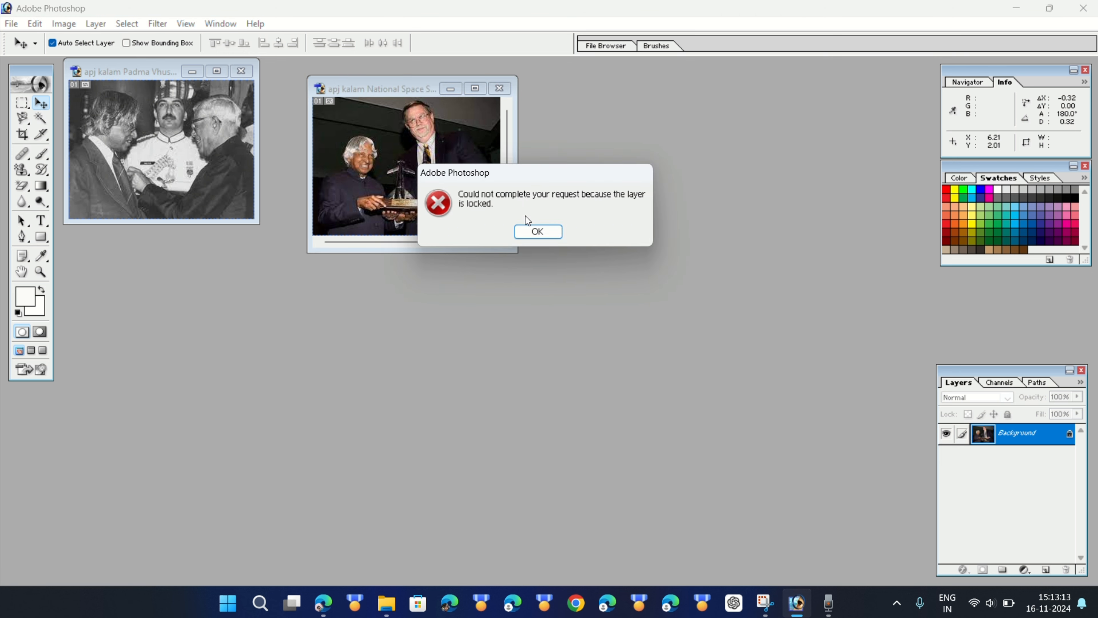
left_click(528, 227)
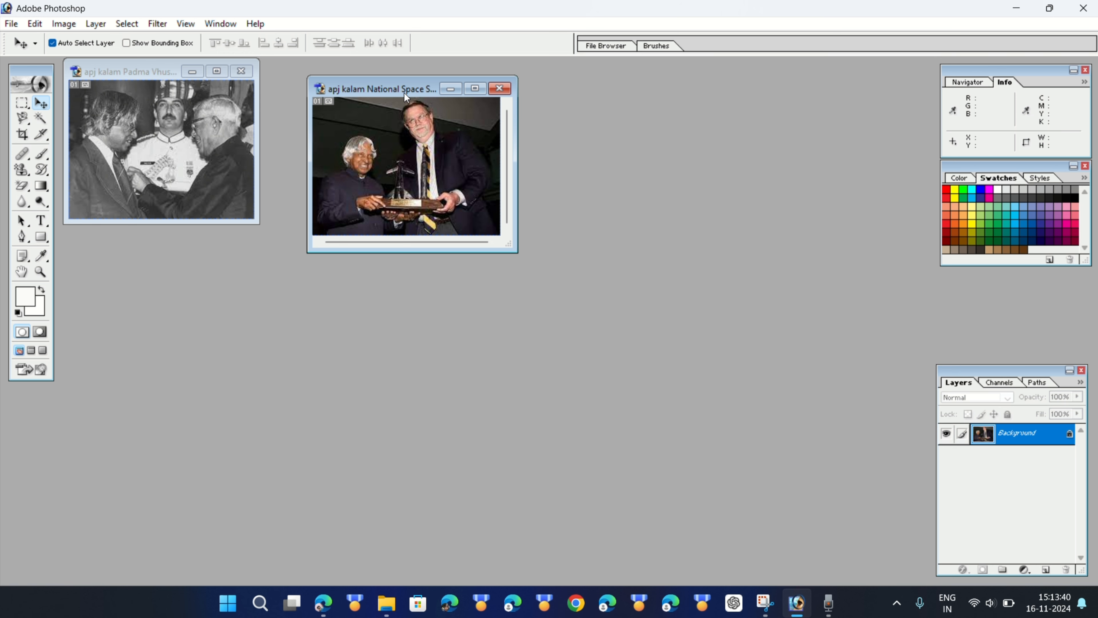
Step: Open the Image Size settings for the National Space Society image and set the pixel width to 270
left_click(64, 24)
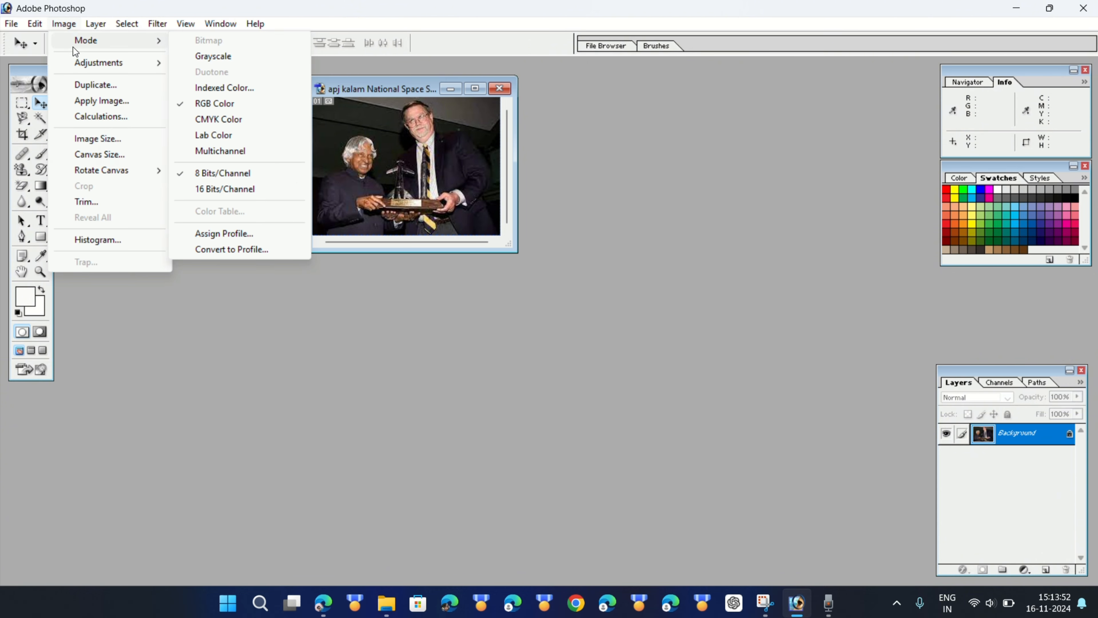
left_click(103, 140)
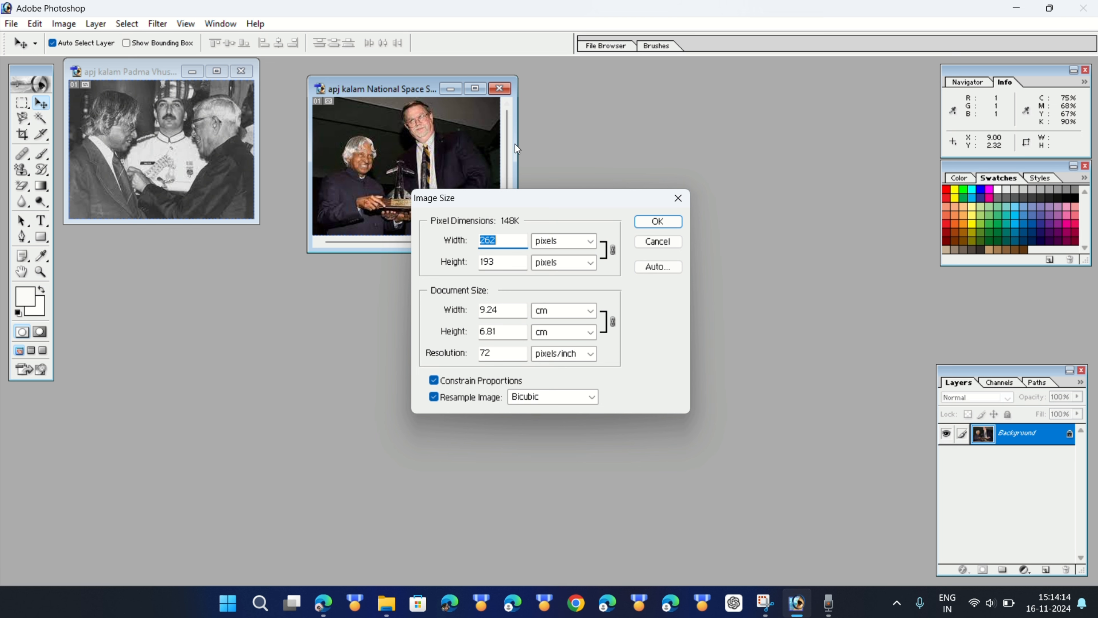
left_click(505, 244)
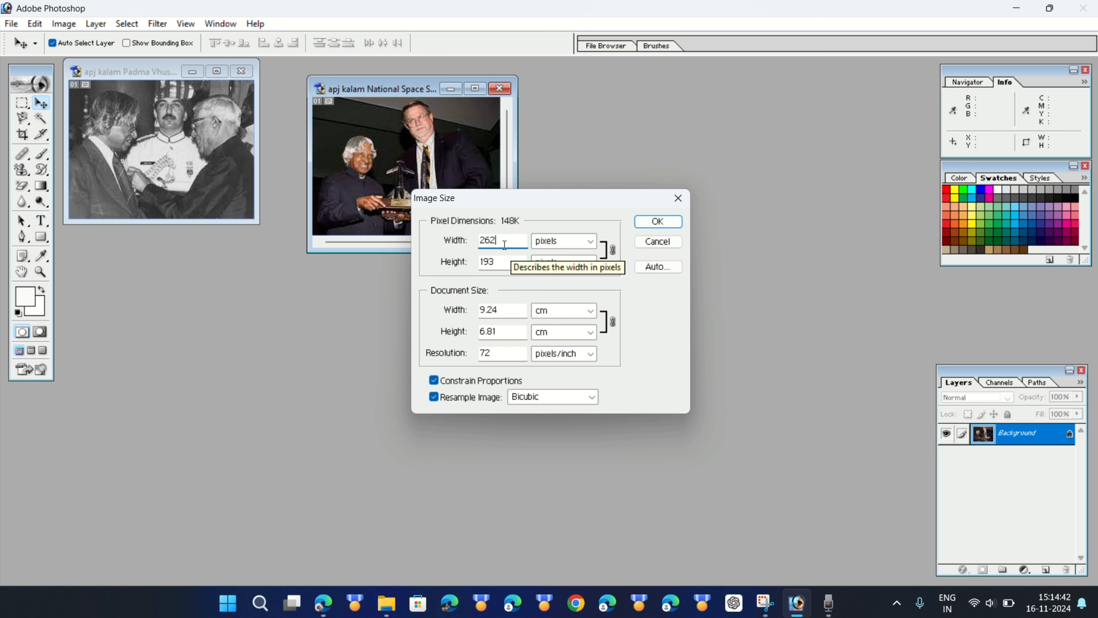
key("BackSpace")
key("BackSpace")
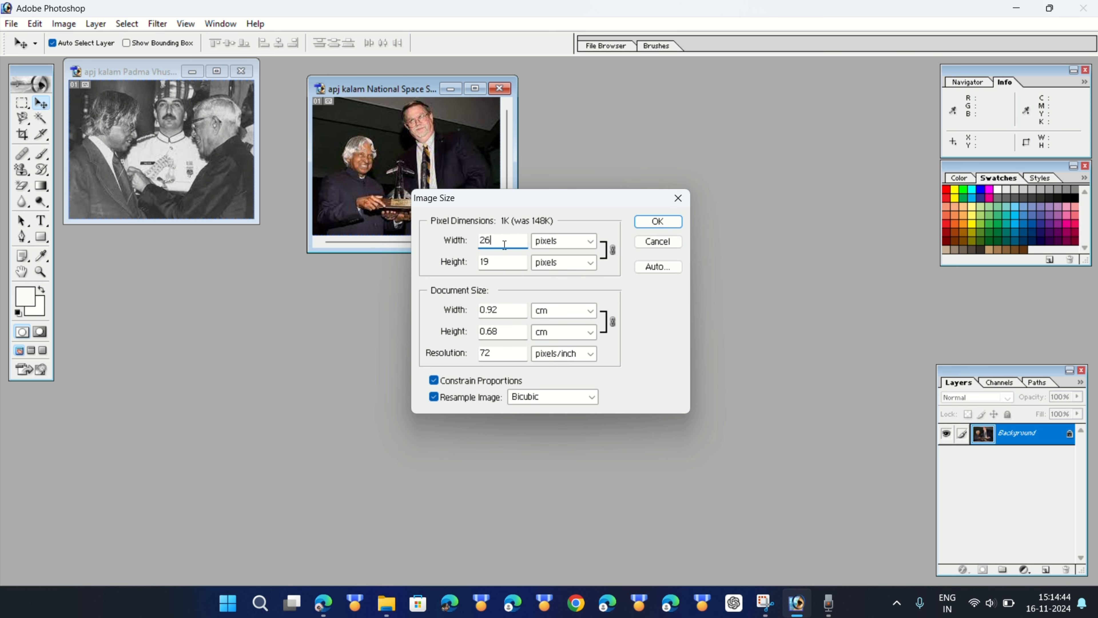
type("70")
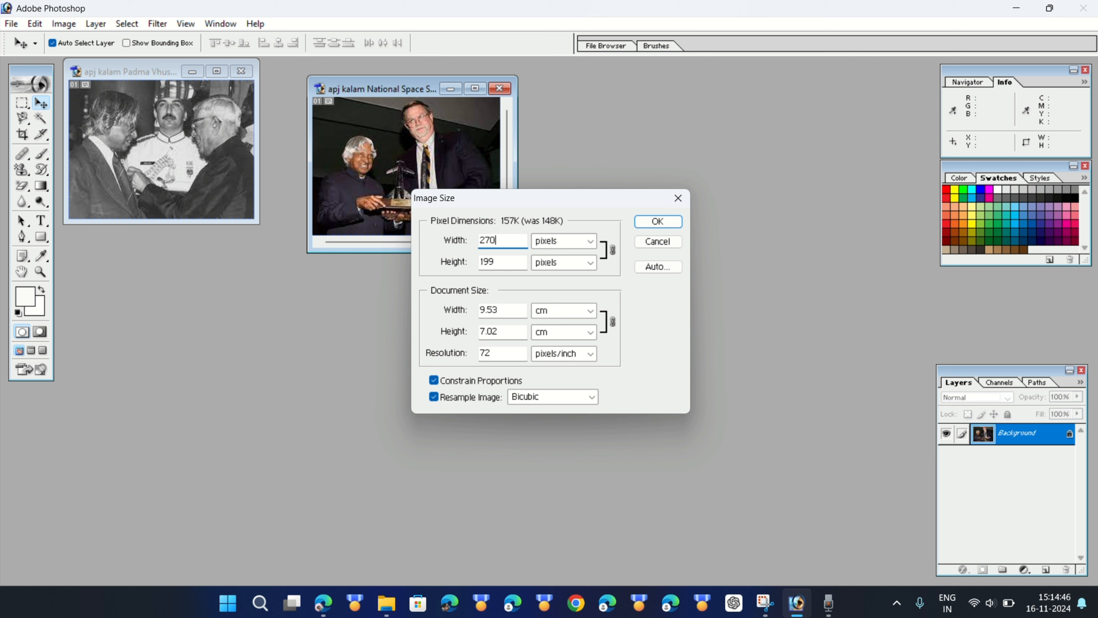
Step: Resize the National Space Society image to a height of 200 pixels with proportions constrained, and maximize its window
left_click(499, 262)
key("BackSpace")
key("BackSpace")
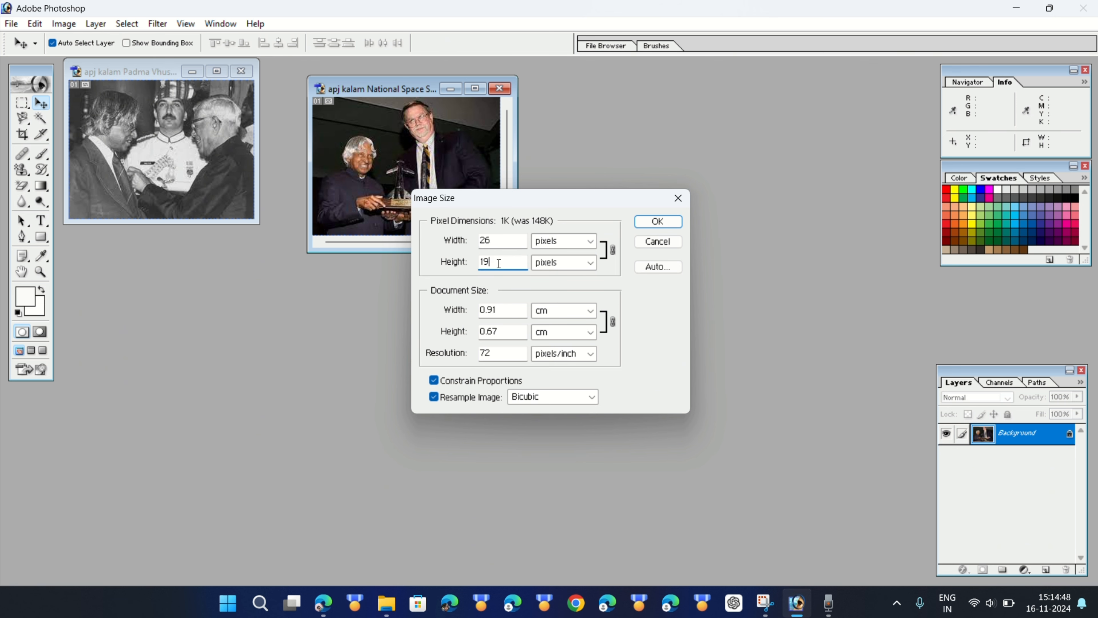
key("BackSpace")
type("200")
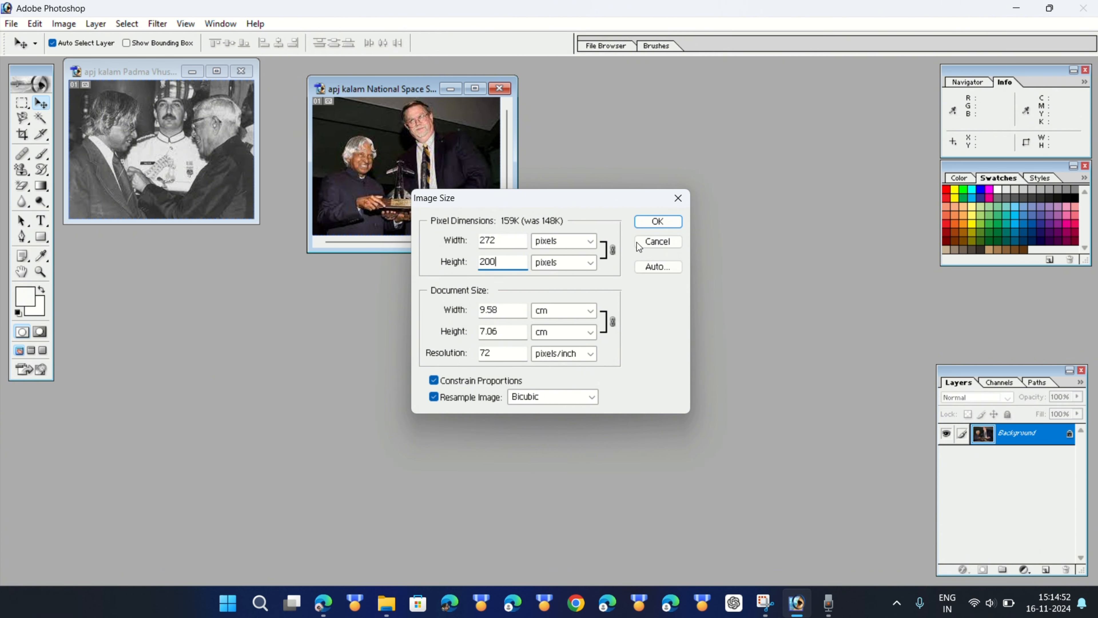
left_click(665, 224)
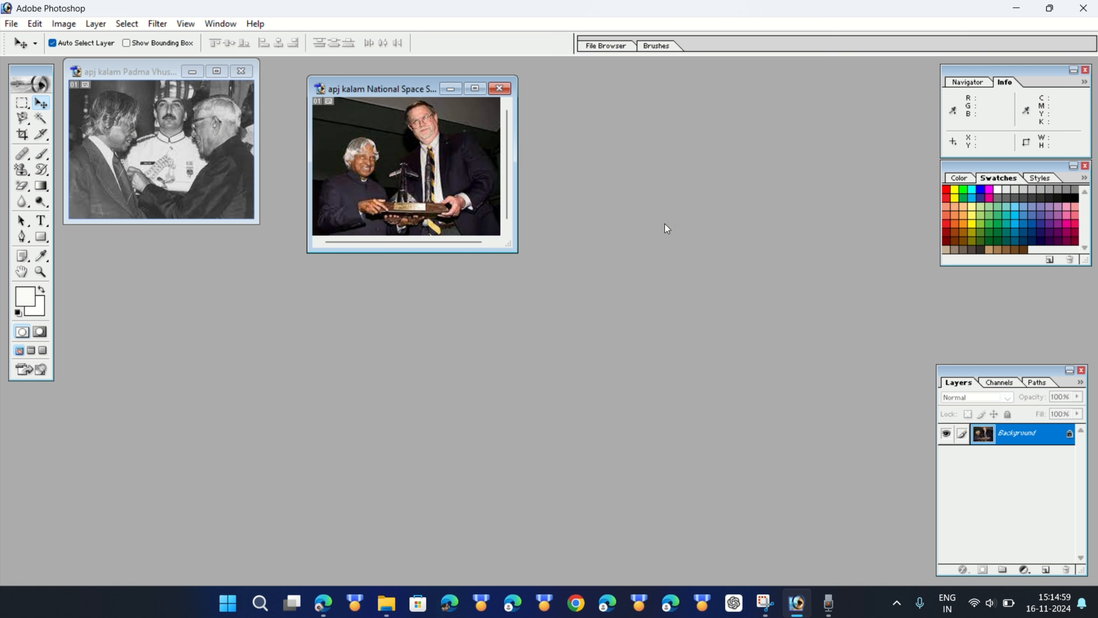
left_click(473, 89)
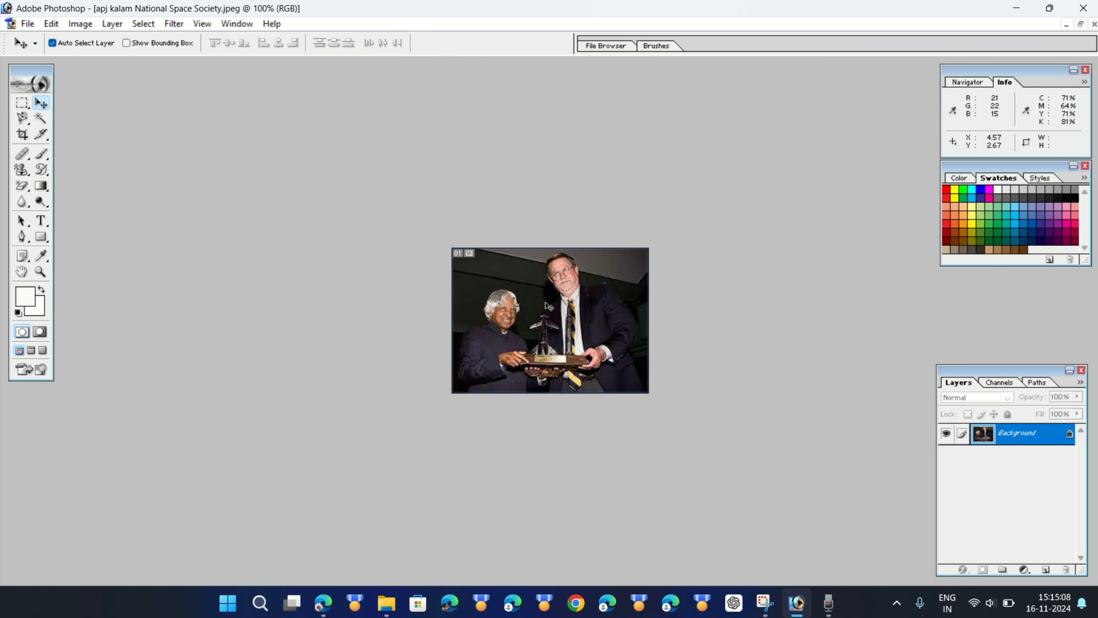